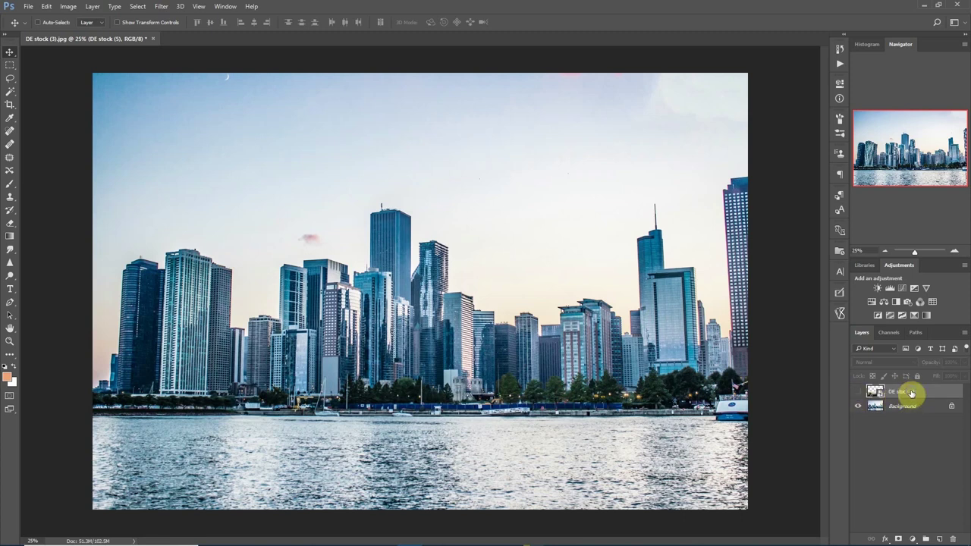
- Rasterize the DE stock (5) layer and toggle its visibility to compare, leaving it shown
right_click(912, 392)
click(826, 249)
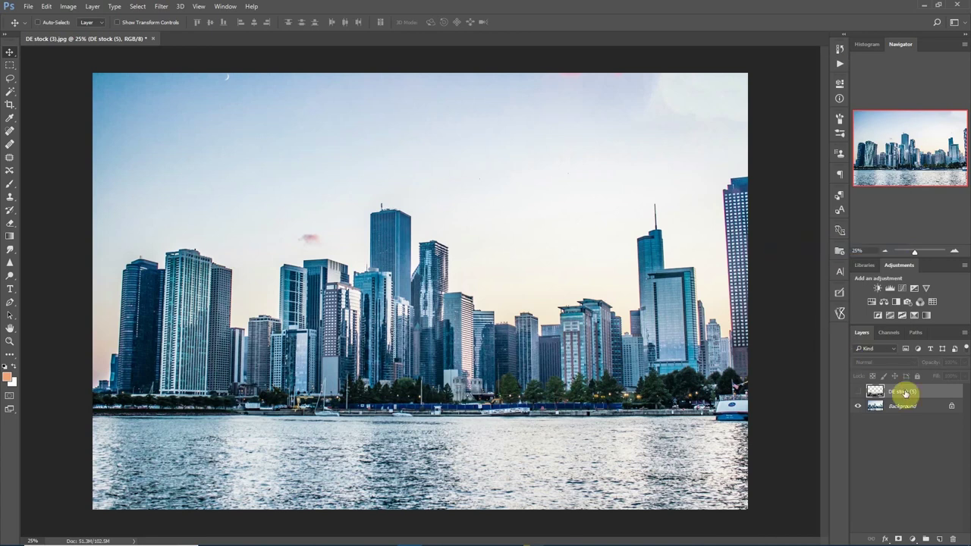
click(857, 392)
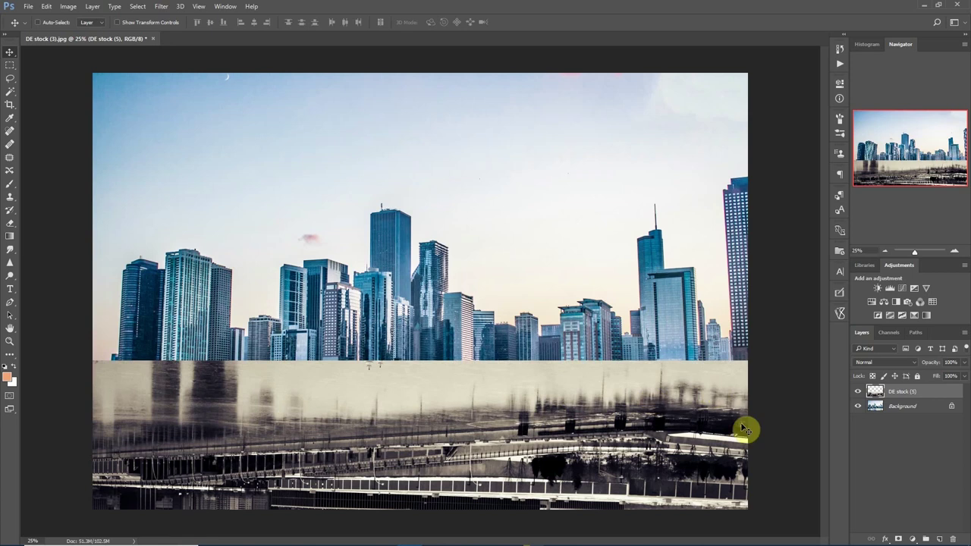
click(855, 378)
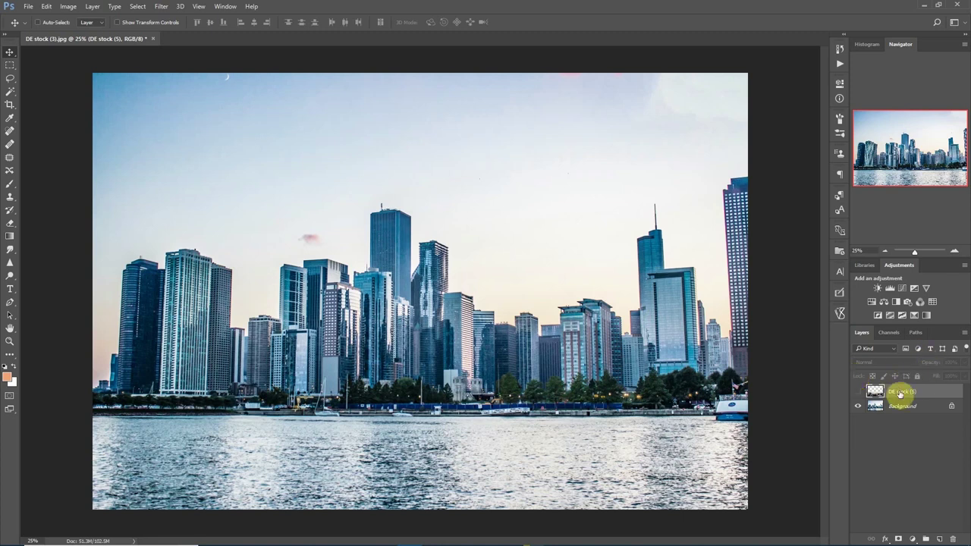
click(858, 391)
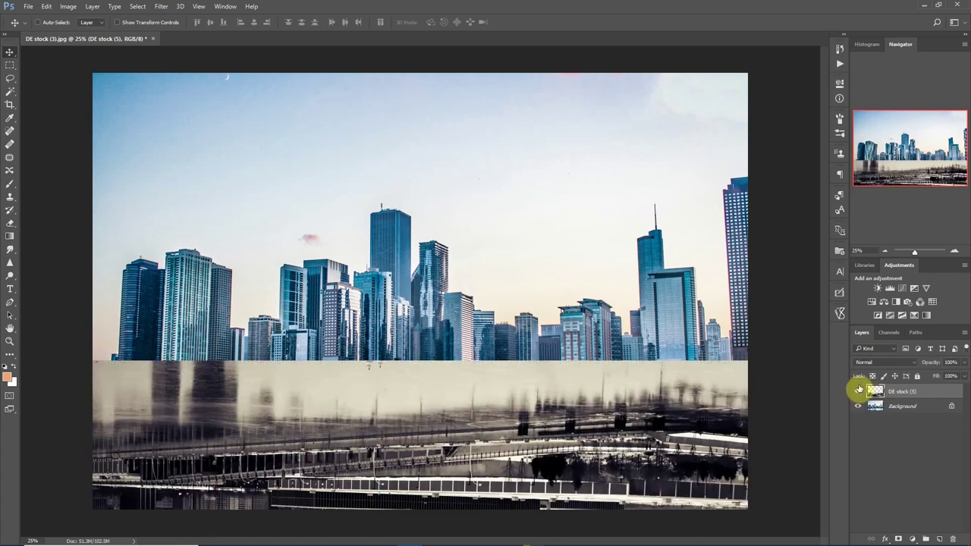
click(857, 390)
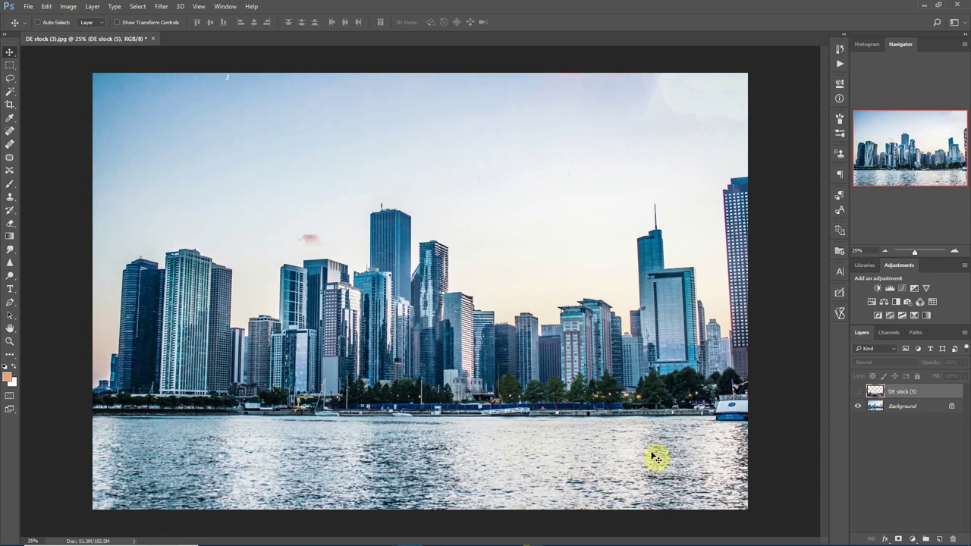
click(857, 392)
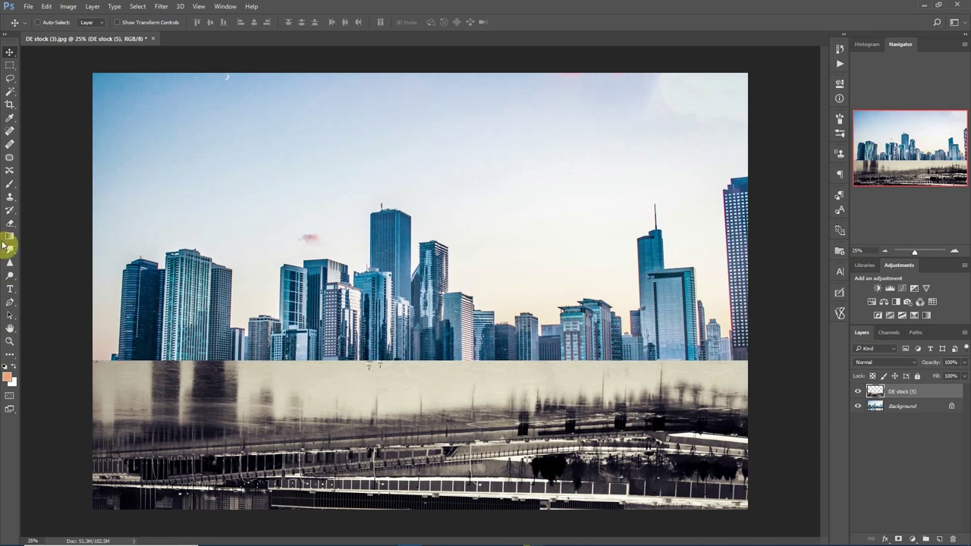
- Try erasing the stock layer's top edge with the Eraser, undoing the first erased band
click(10, 225)
mouse_move(98, 357)
mouse_down()
mouse_move(164, 380)
mouse_move(93, 384)
mouse_move(733, 371)
mouse_up()
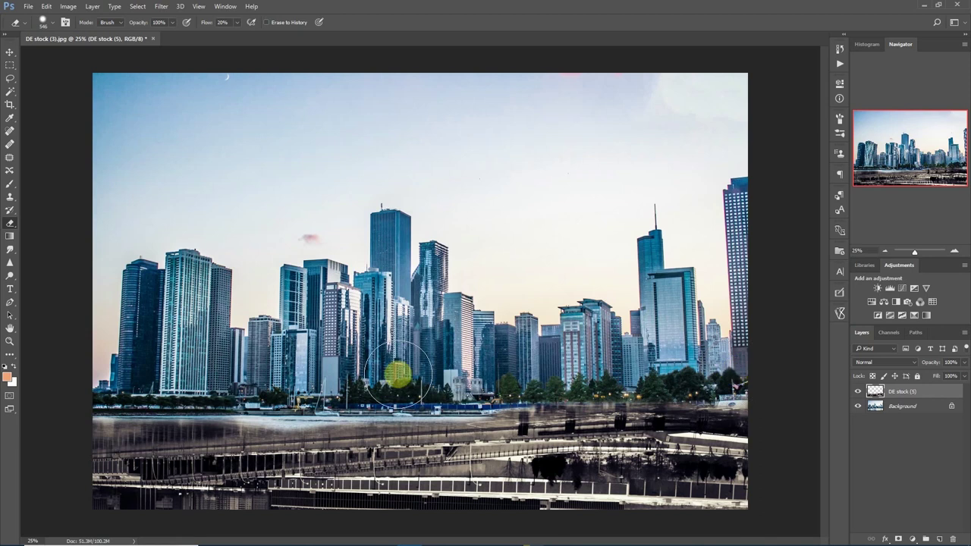
key(ctrl+z)
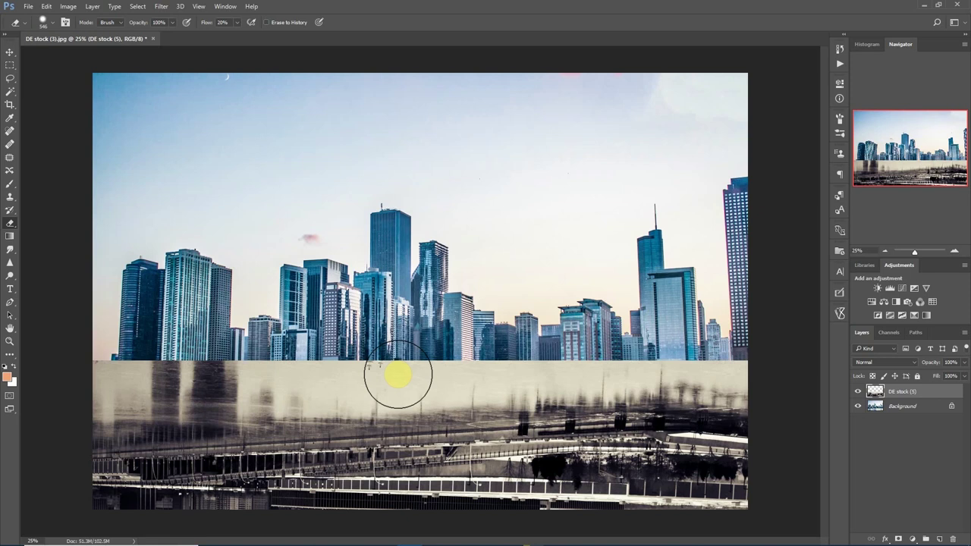
mouse_move(399, 374)
mouse_down()
mouse_move(425, 370)
mouse_move(448, 347)
mouse_up()
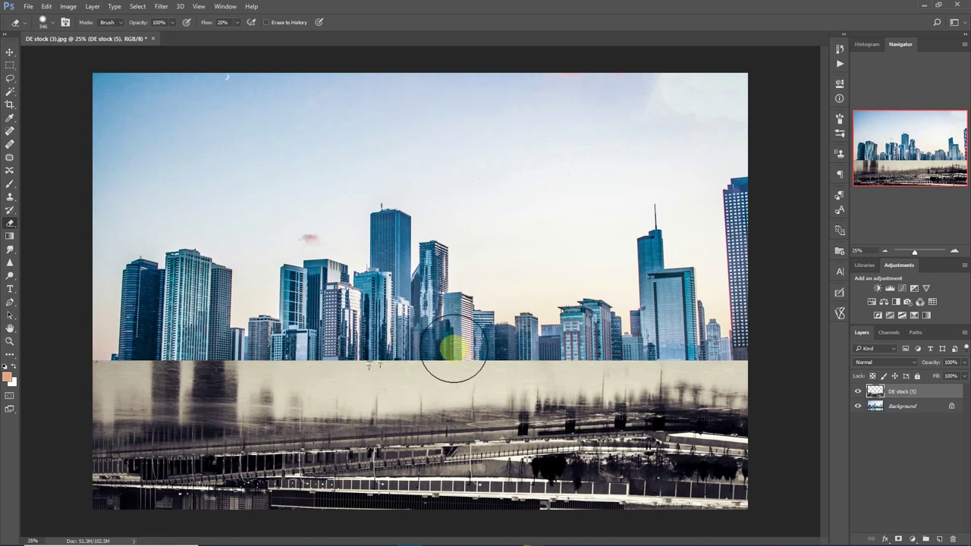
- Add a layer mask to DE stock (5) and swap colours so black is the foreground
click(898, 539)
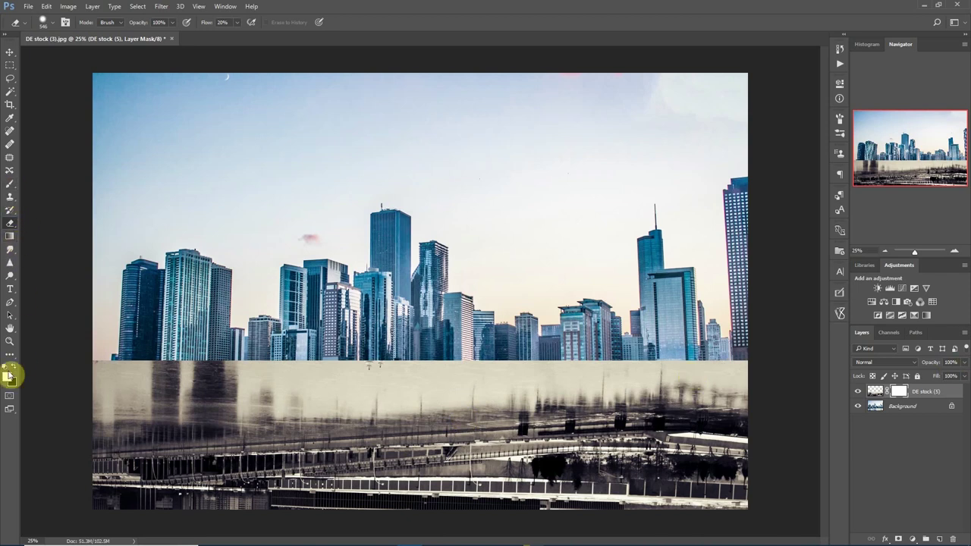
click(23, 388)
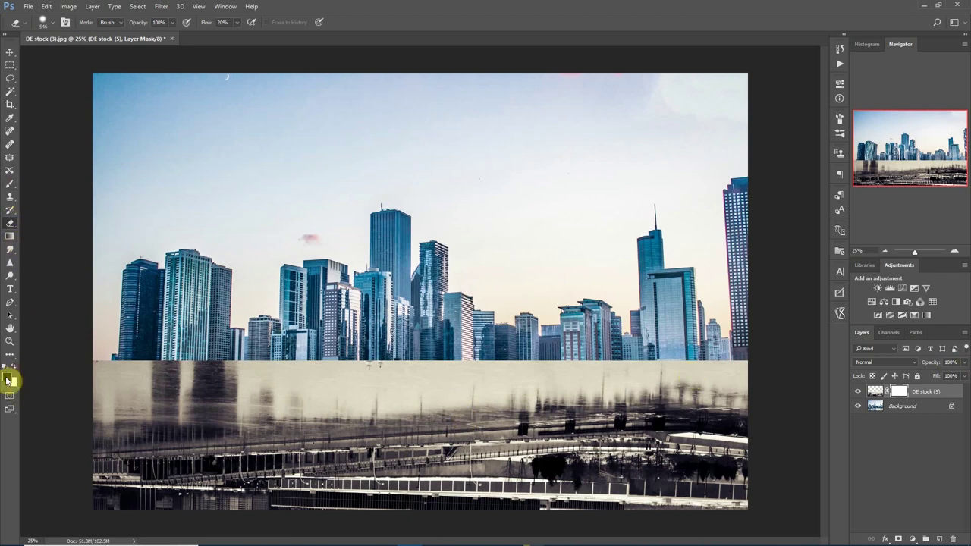
key(x)
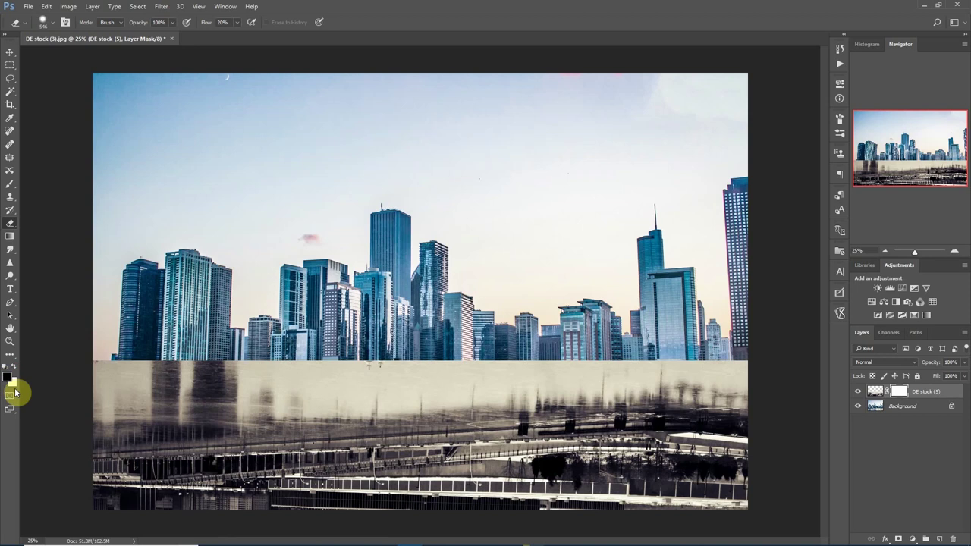
- Paint black on the mask with a 522 px brush across the stock layer's upper band
click(12, 187)
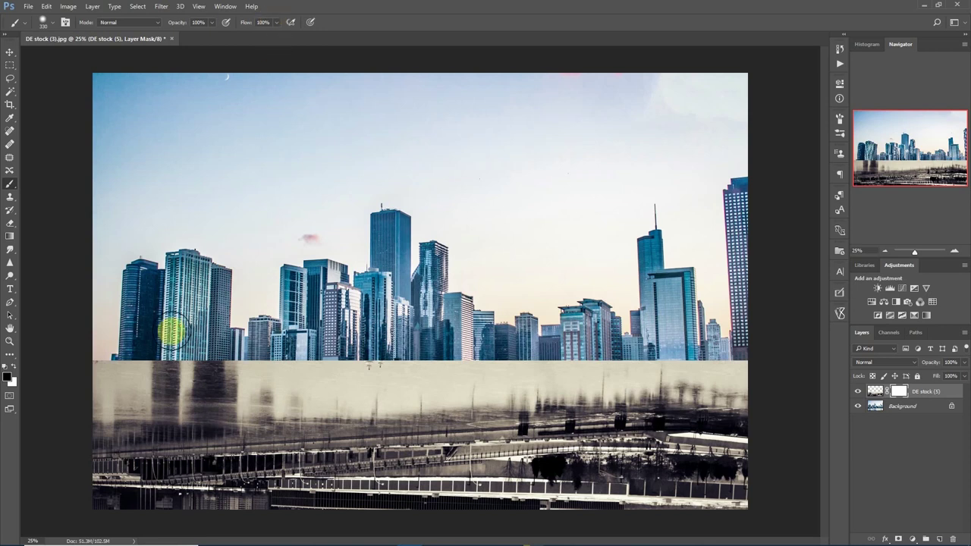
drag(137, 353, 145, 347)
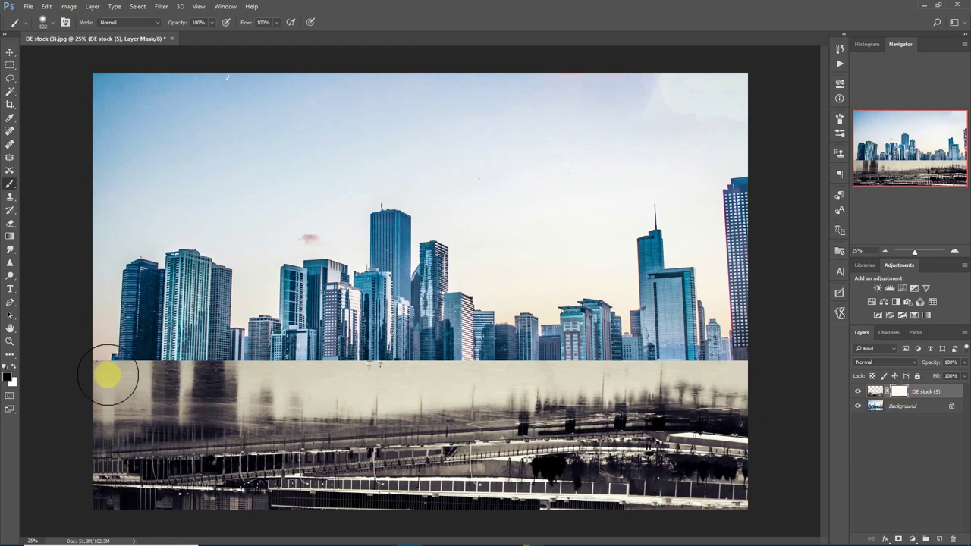
mouse_move(108, 375)
mouse_down()
mouse_move(107, 390)
mouse_move(182, 379)
mouse_move(559, 386)
mouse_move(766, 374)
mouse_up()
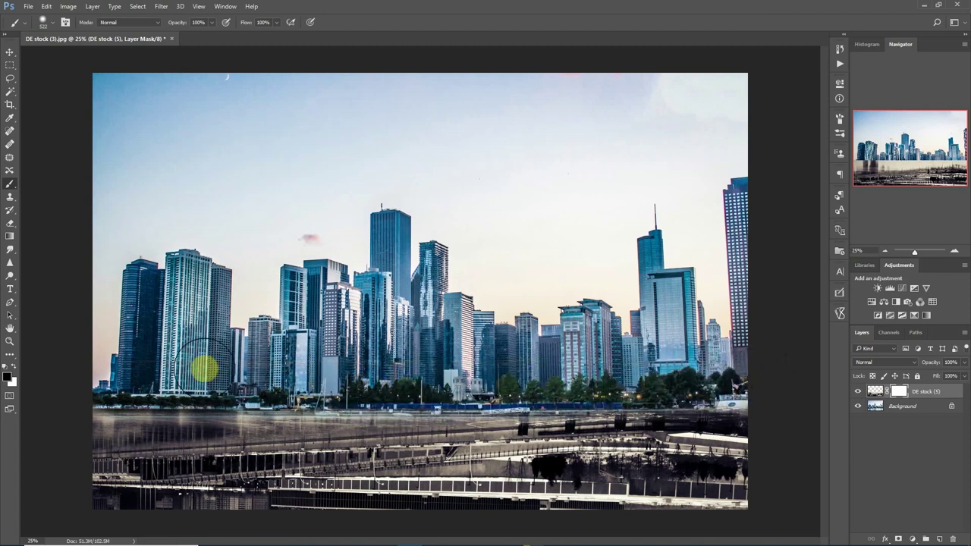
mouse_move(203, 370)
mouse_down()
mouse_move(372, 343)
mouse_move(544, 359)
mouse_move(528, 356)
mouse_up()
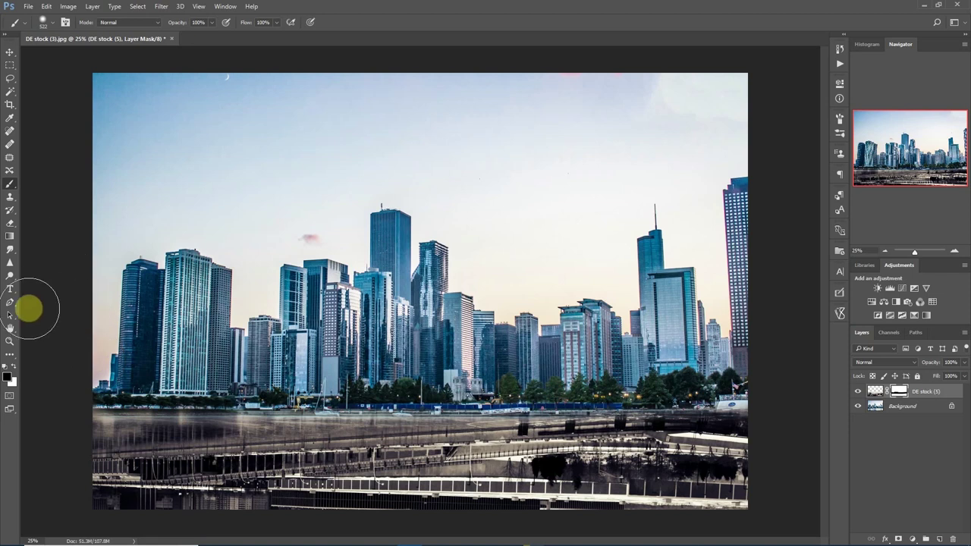
- Paint white near the waterline buildings, then undo those two mask strokes
click(15, 369)
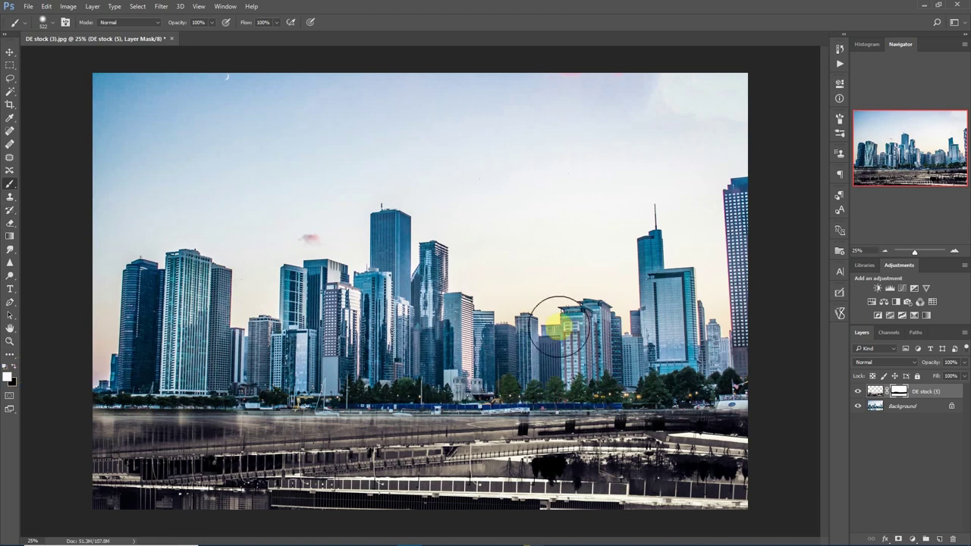
mouse_move(637, 326)
mouse_down()
mouse_move(536, 322)
mouse_move(476, 333)
mouse_move(528, 357)
mouse_move(495, 363)
mouse_move(538, 345)
mouse_move(627, 353)
mouse_move(483, 338)
mouse_move(420, 346)
mouse_move(620, 353)
mouse_up()
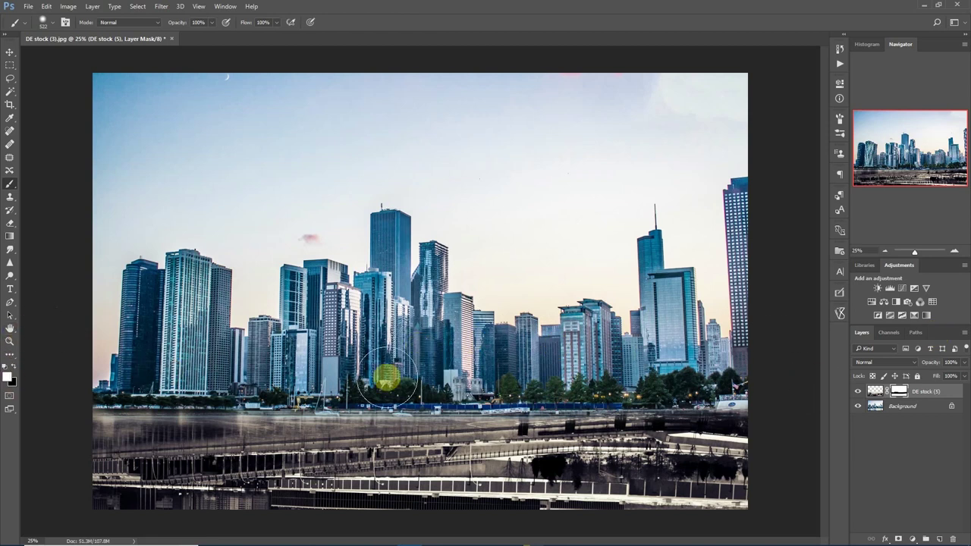
mouse_move(371, 381)
mouse_down()
mouse_move(788, 391)
mouse_move(613, 409)
mouse_move(386, 413)
mouse_up()
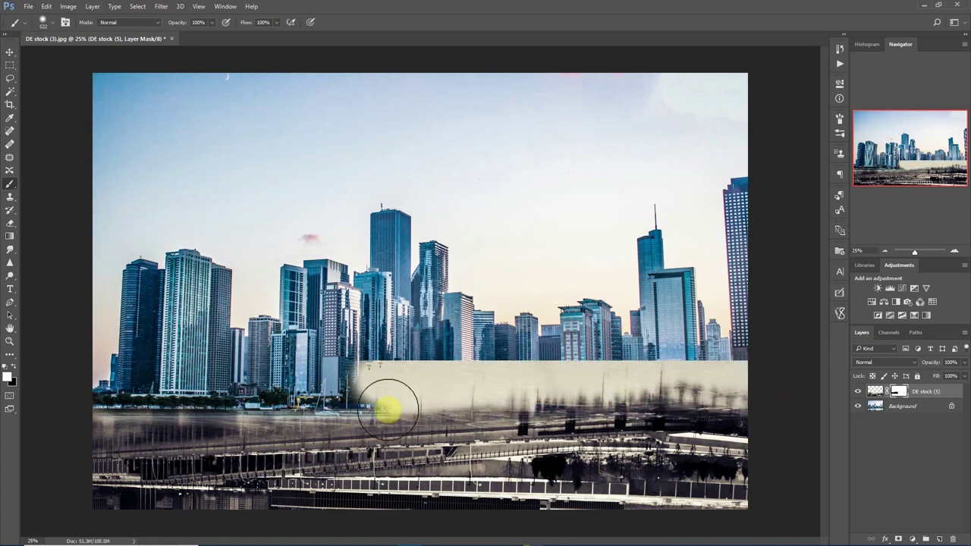
key(ctrl+z)
key(ctrl+alt+z)
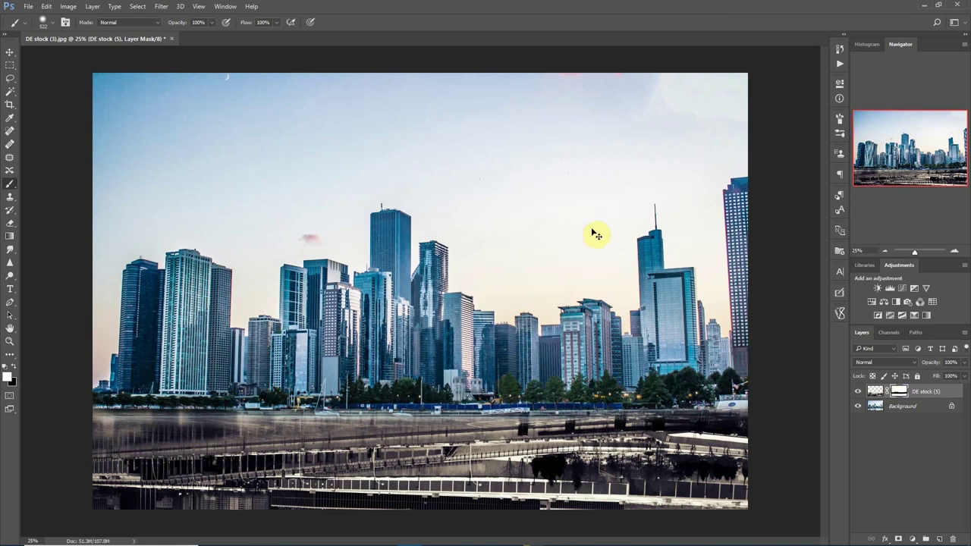
key(ctrl+i)
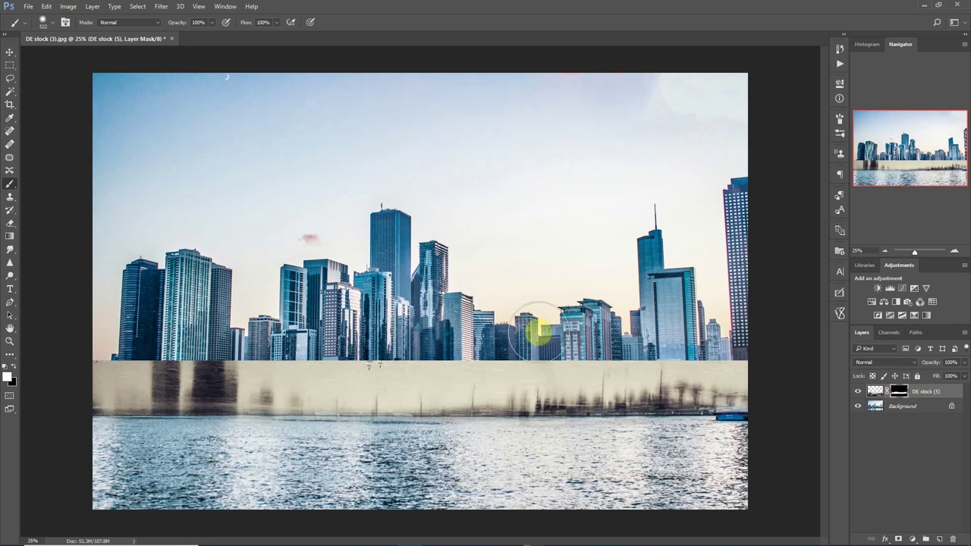
key(ctrl+i)
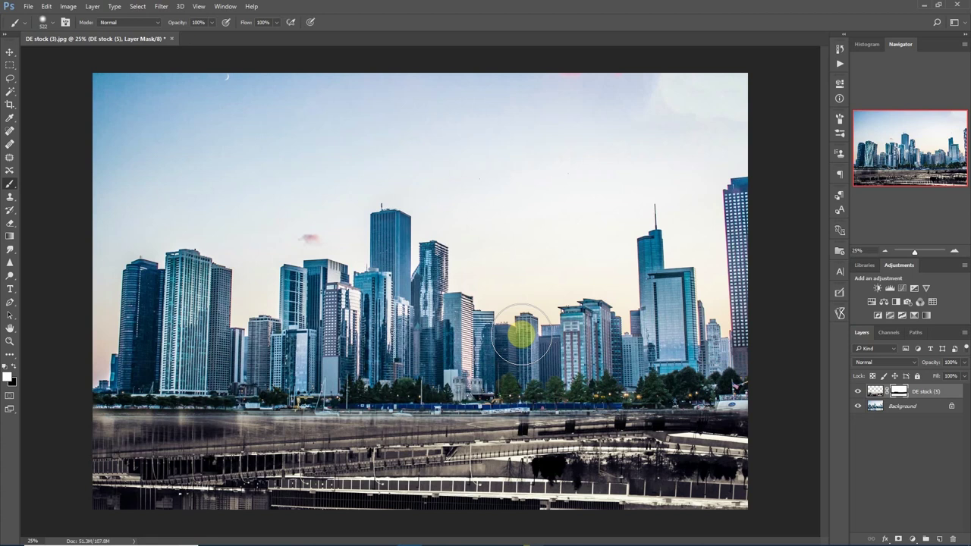
- Delete the DE stock (5) layer mask and marquee-select a strip across the pale band
key(ctrl+i)
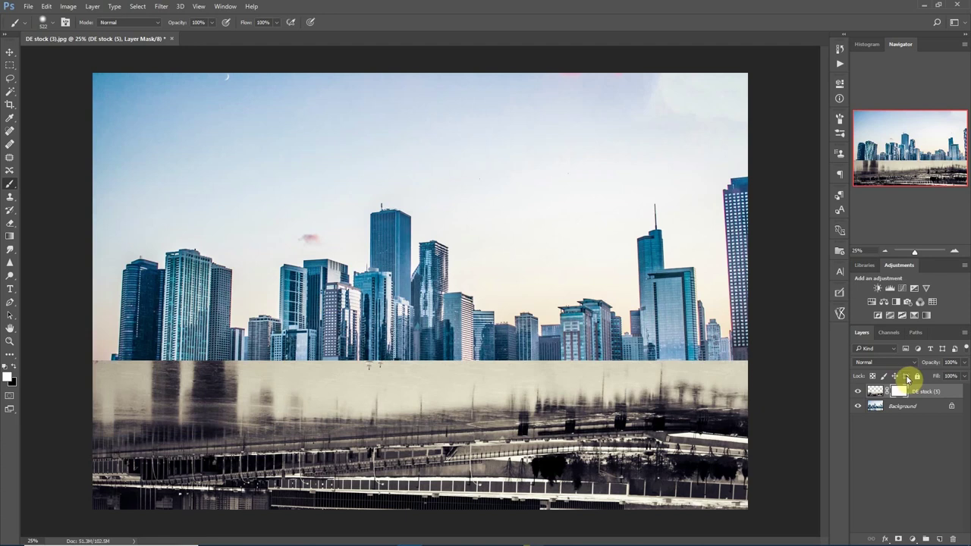
key(Delete)
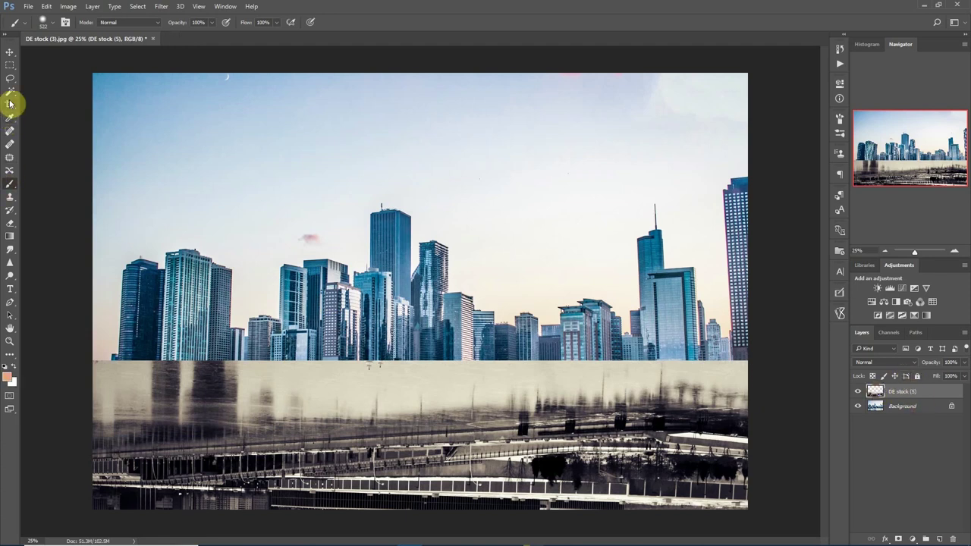
click(10, 68)
drag(82, 346, 773, 432)
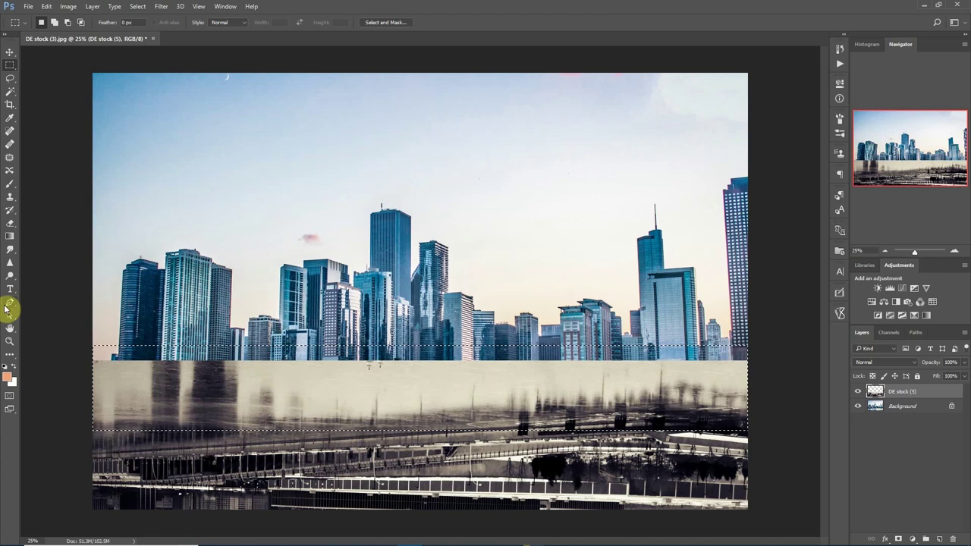
- Try a strip-shaped mask and invert it, then undo it and deselect
click(898, 538)
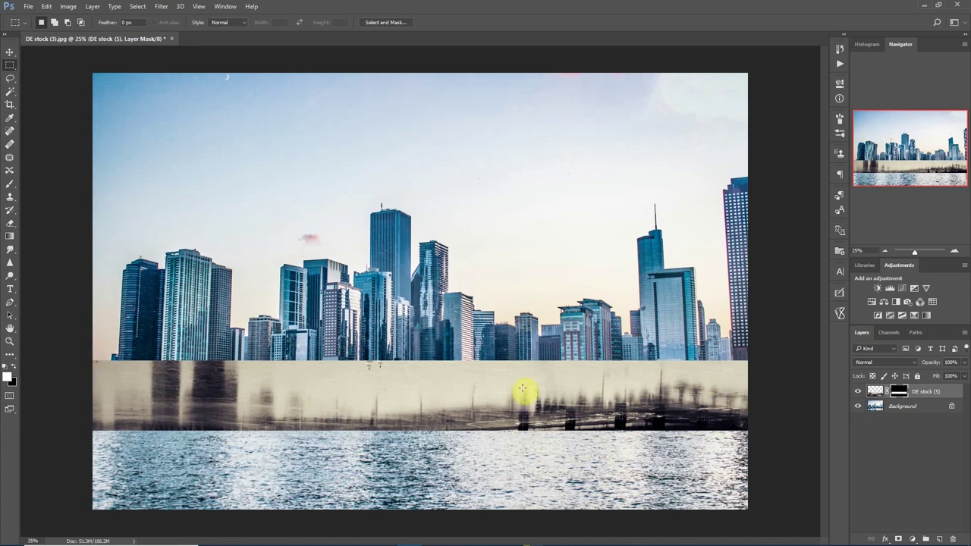
key(ctrl+i)
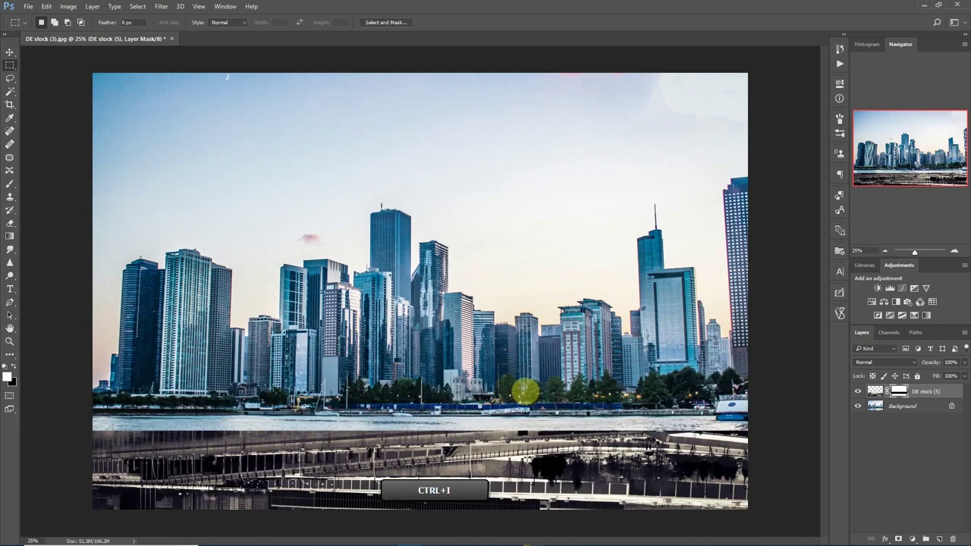
key(ctrl+alt+z)
key(ctrl+alt+z)
key(ctrl+alt+z)
key(ctrl+d)
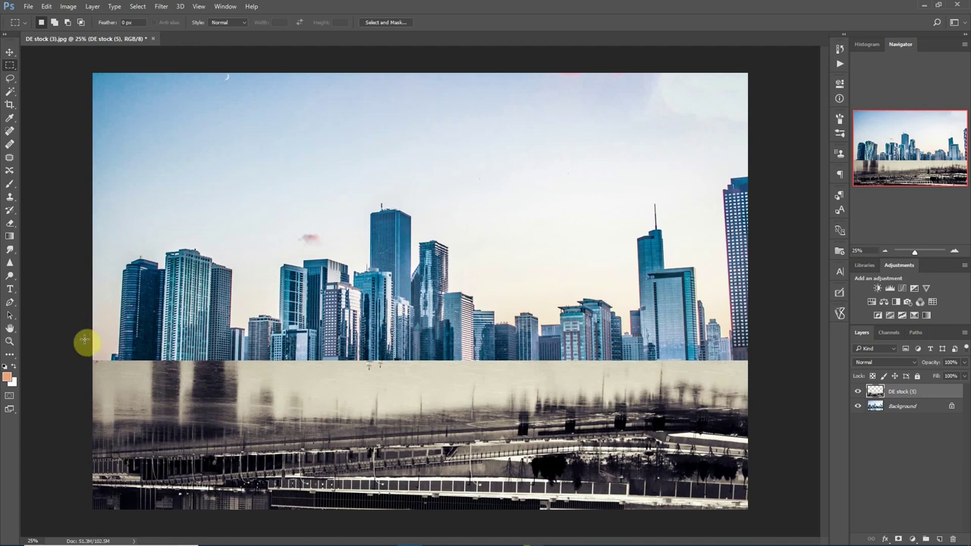
- Select the pale strip and Alt-add a layer mask that hides the selection
drag(83, 354, 766, 413)
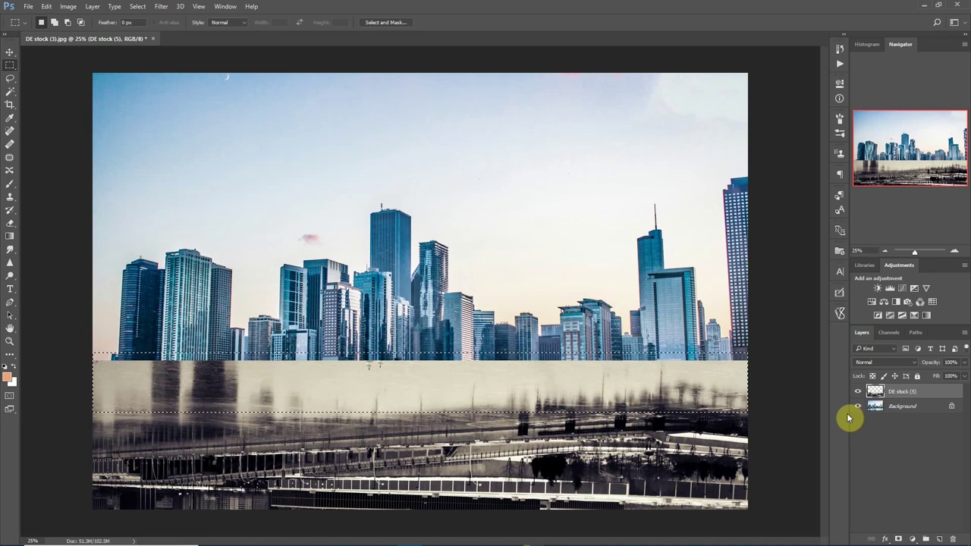
key(alt)
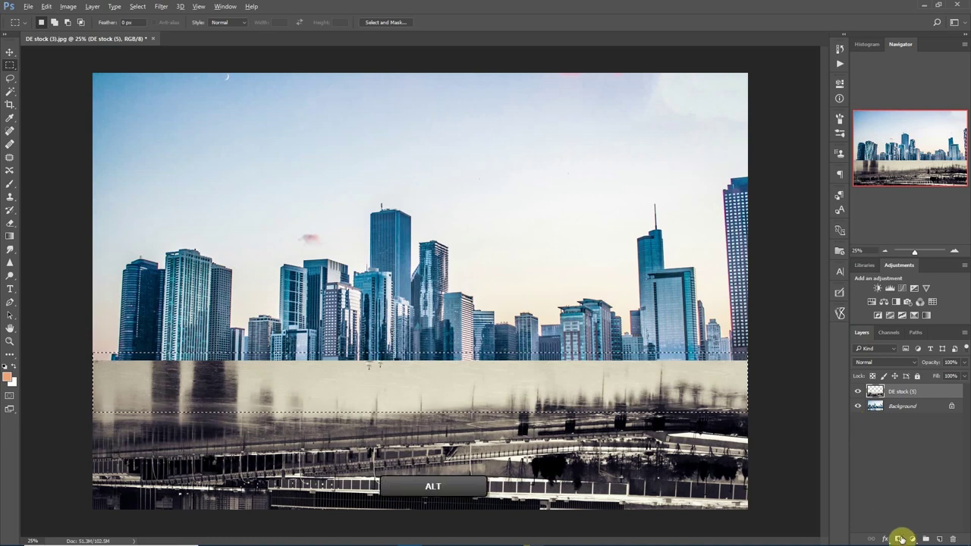
alt+click(901, 539)
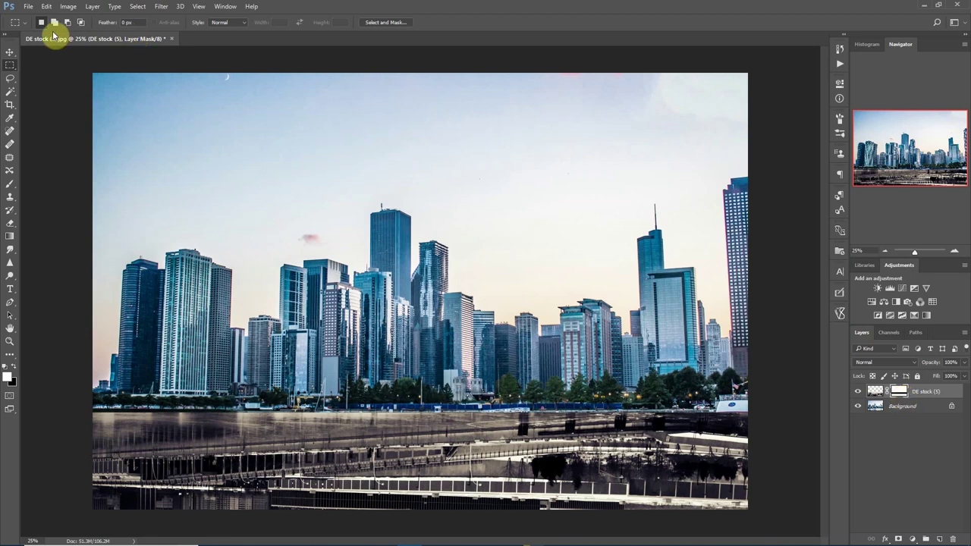
- Brush the mask along the left shoreline edge and swap the paint colours twice
click(10, 184)
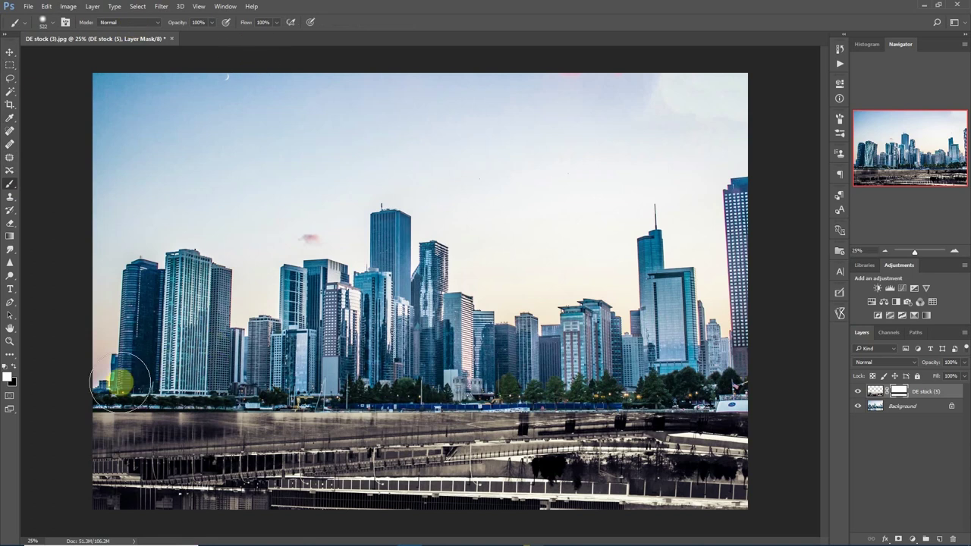
drag(117, 384, 107, 389)
click(12, 371)
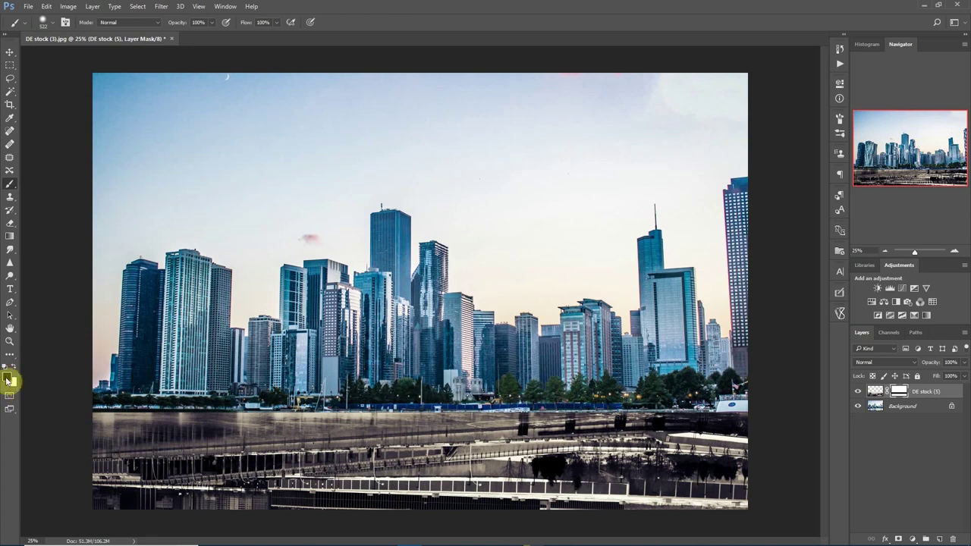
click(15, 370)
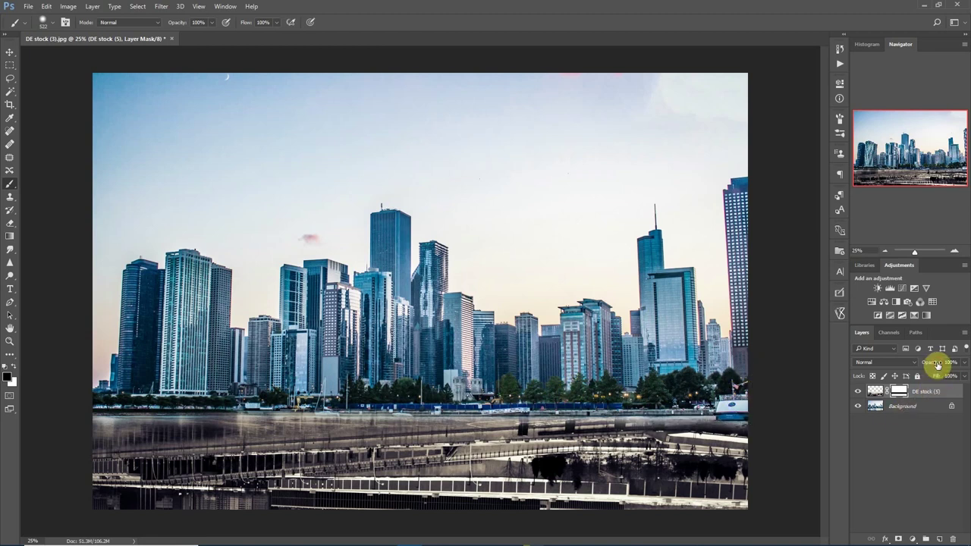
- Preview at lower opacity, then brush the mask over the buildings and top-right sky
drag(938, 364, 968, 354)
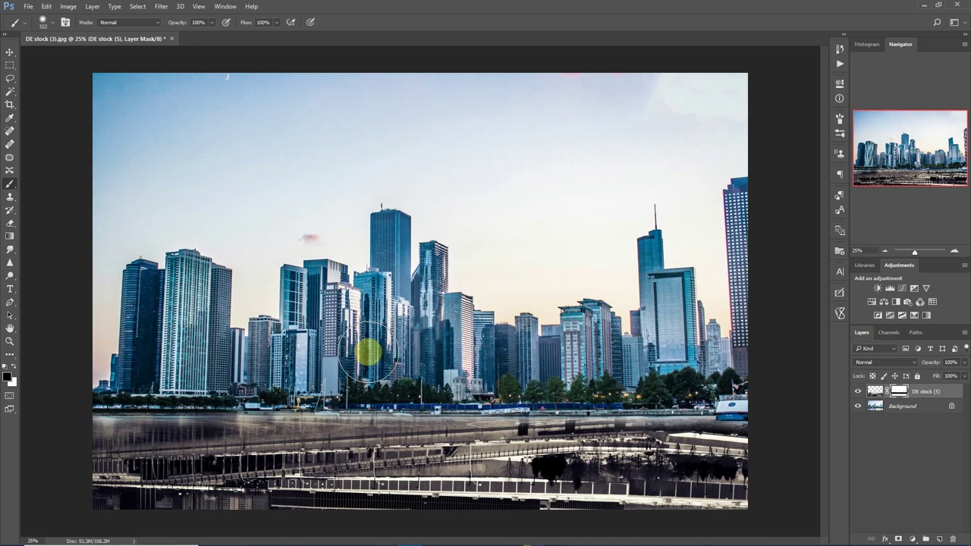
mouse_move(368, 352)
mouse_down()
mouse_move(347, 347)
mouse_move(210, 384)
mouse_up()
click(711, 123)
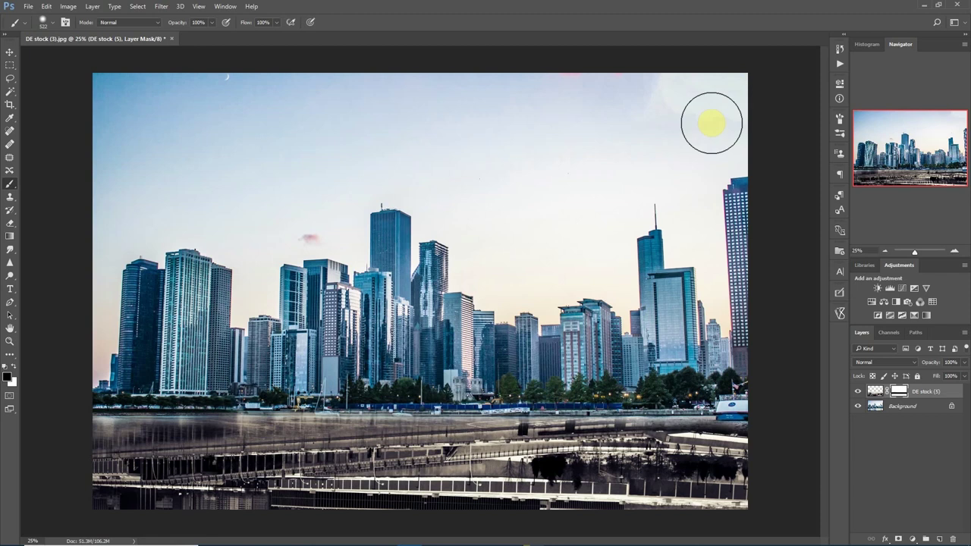
drag(711, 123, 724, 212)
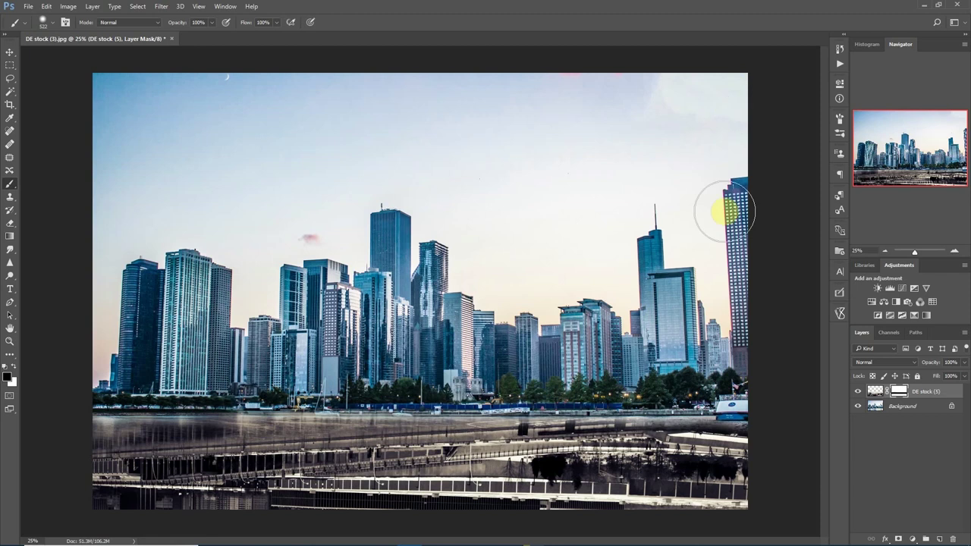